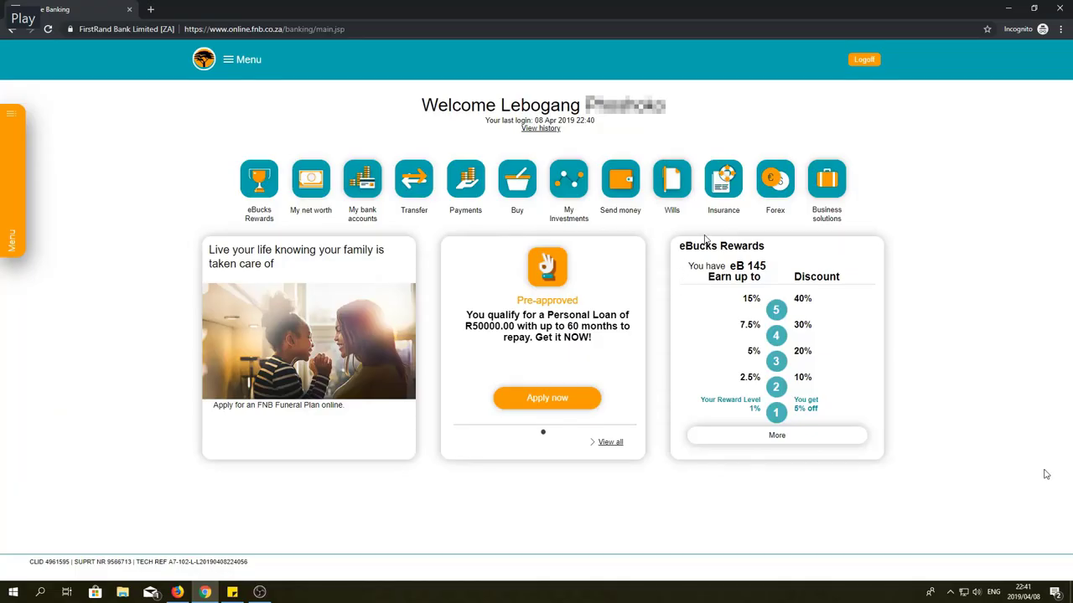
- Go to Forex, open PayPal Services, and expand its further PayPal options
click(775, 183)
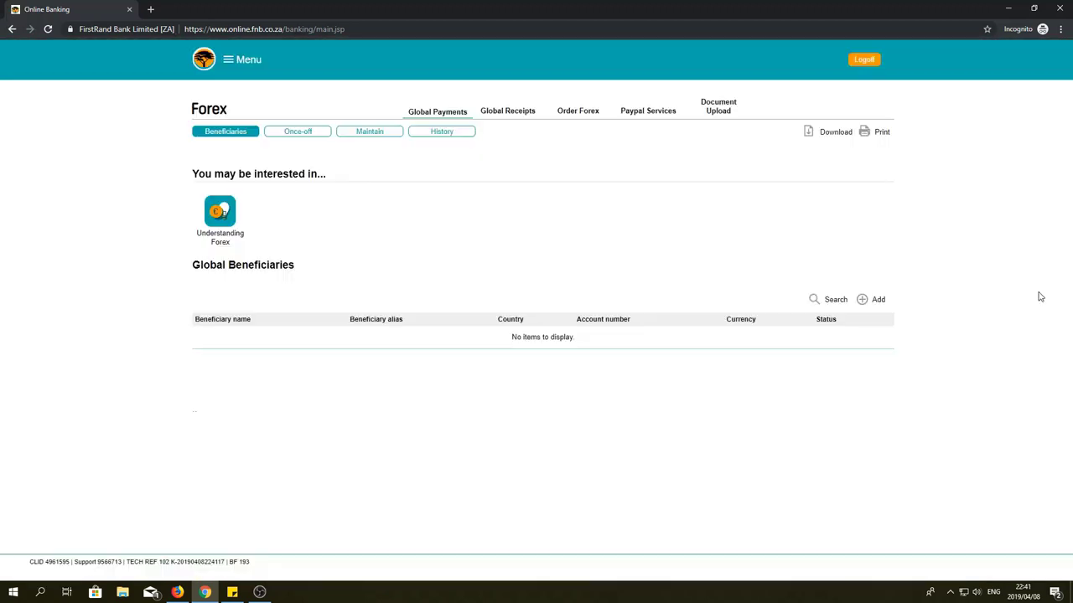
click(659, 115)
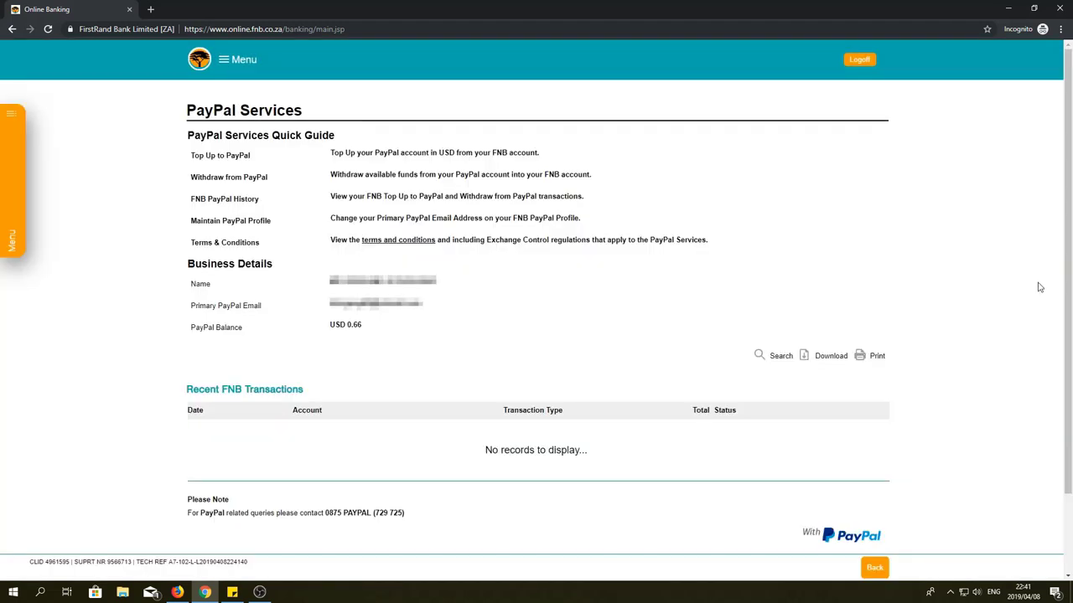
click(11, 190)
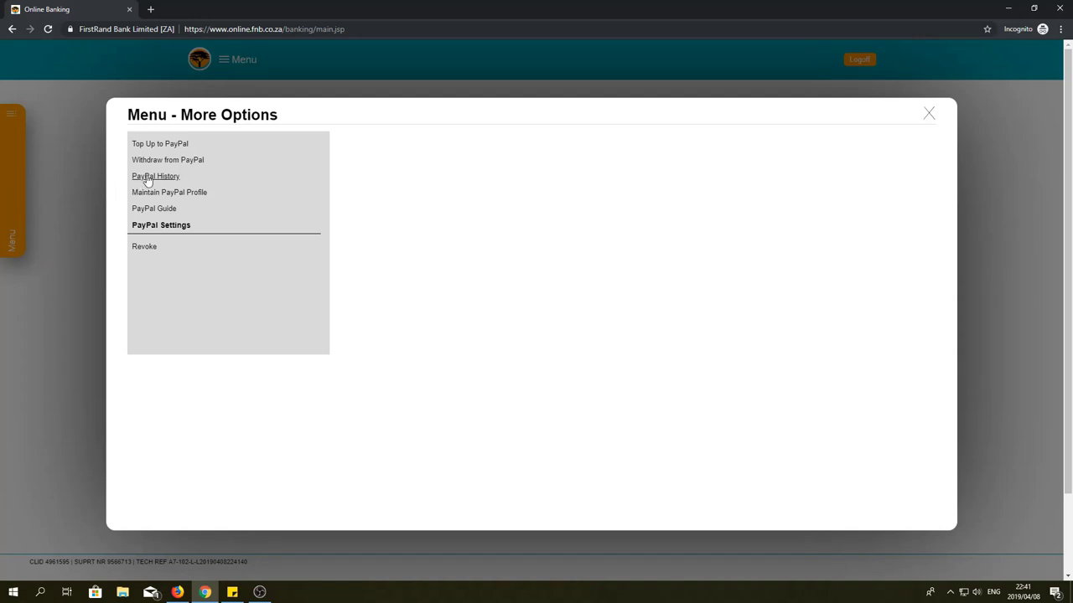
- Enter a new telephone number in Maintain PayPal Profile and submit it for checking
click(197, 194)
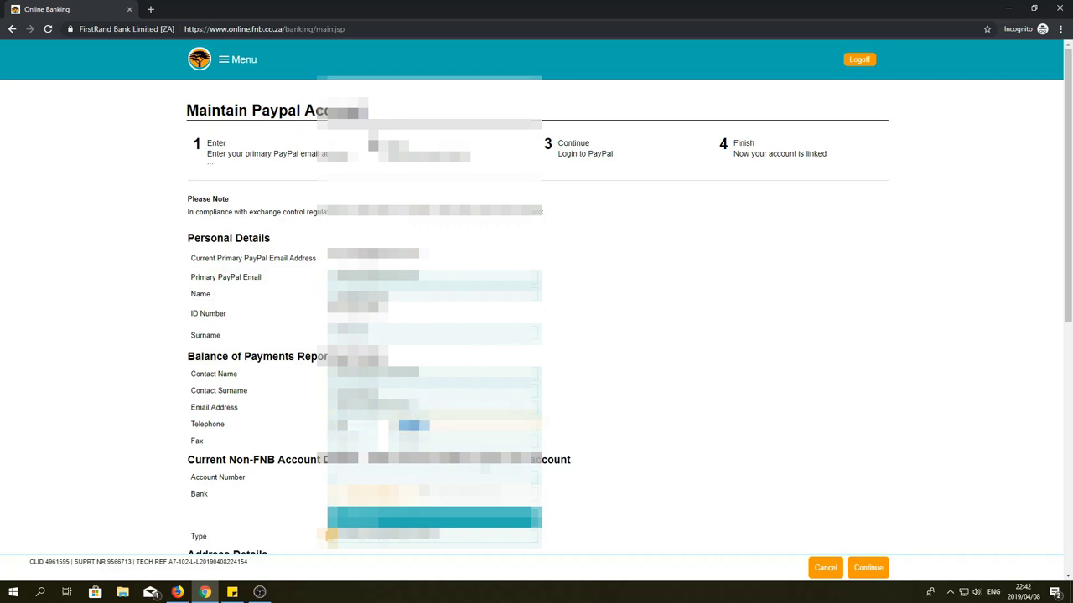
text(1234567)
scroll(588, 388, down, 1)
scroll(588, 388, down, 1)
scroll(591, 383, down, 2)
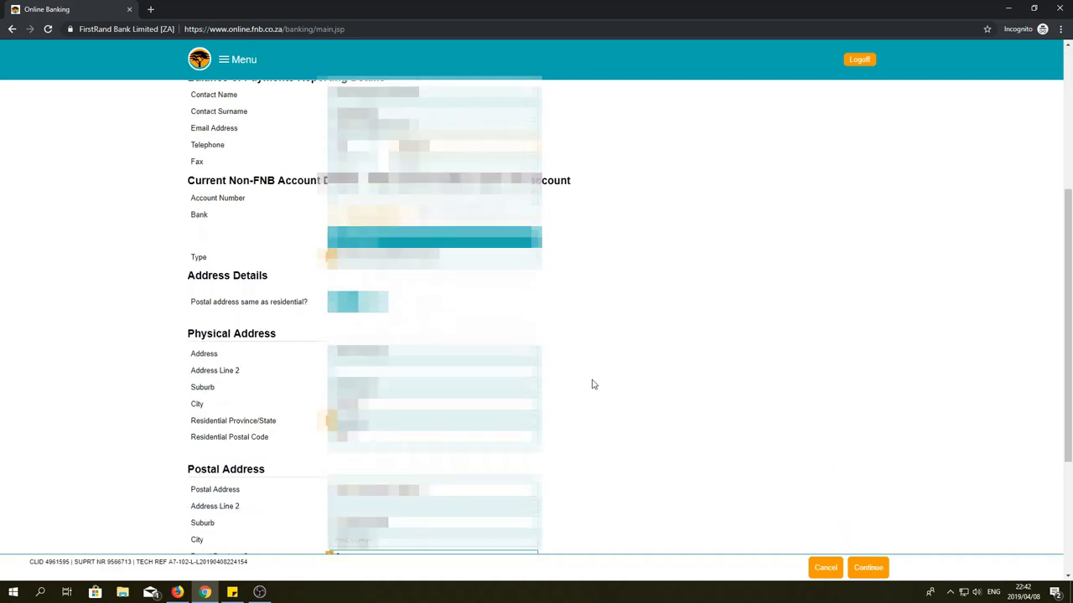
scroll(592, 385, down, 3)
scroll(592, 385, up, 3)
scroll(617, 400, down, 3)
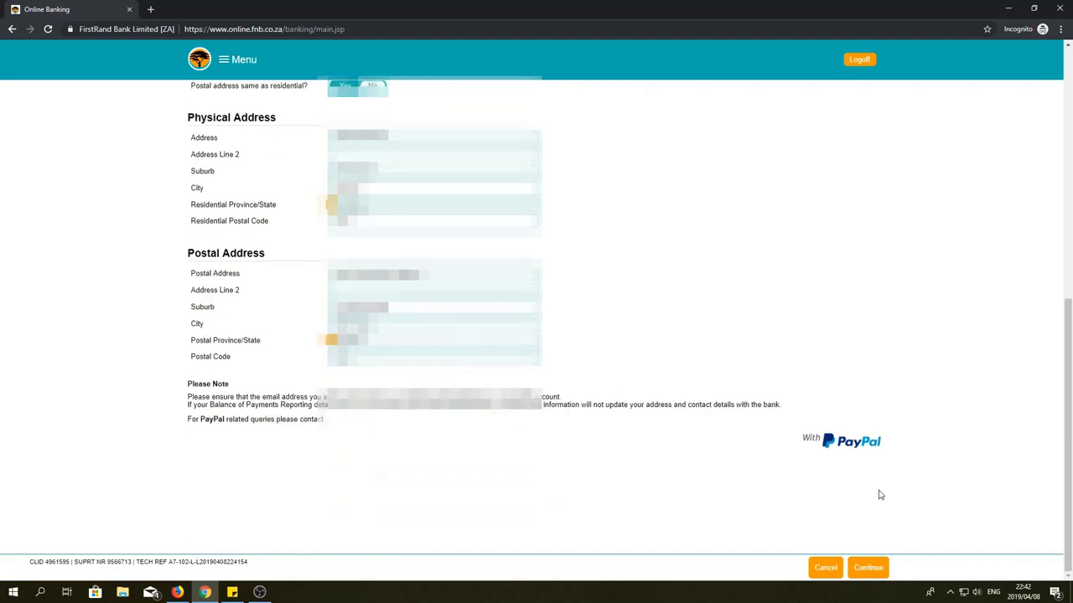
click(877, 569)
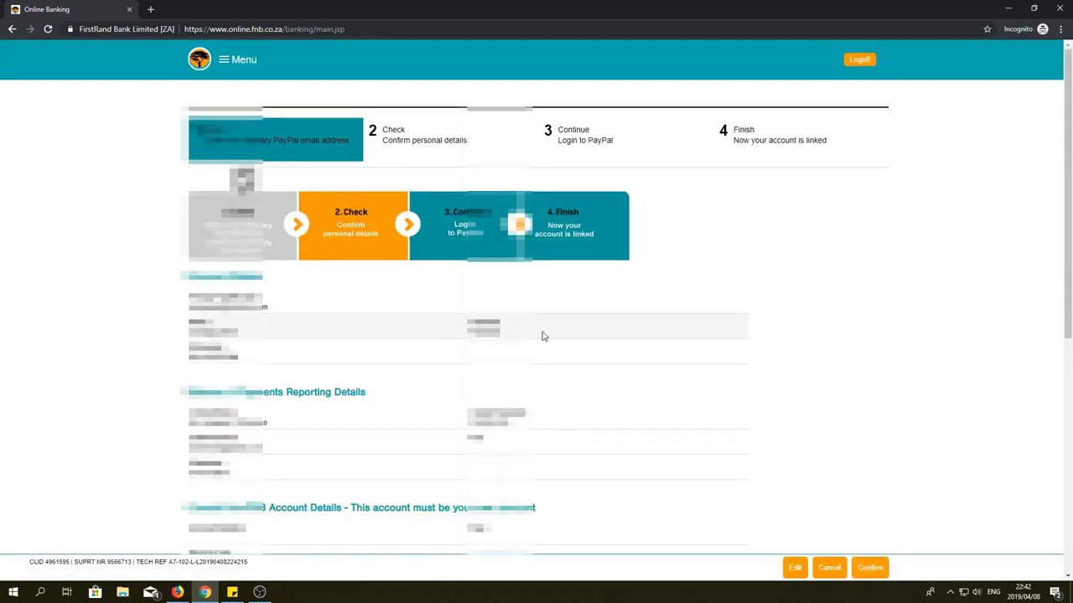
- Review the personal details on the Check page and confirm them to proceed to PayPal
scroll(542, 336, down, 3)
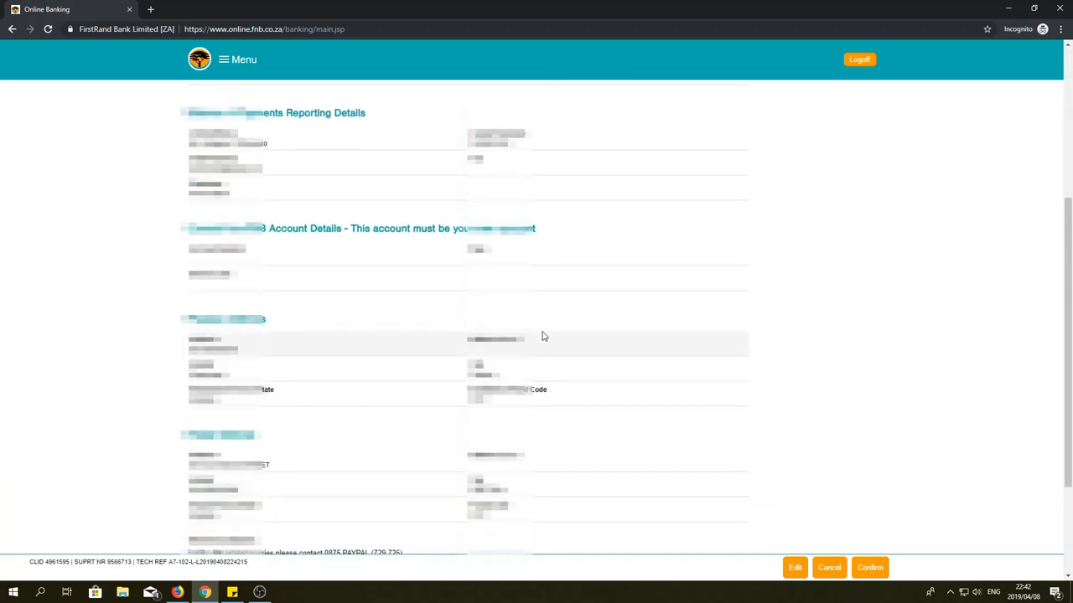
scroll(542, 336, down, 2)
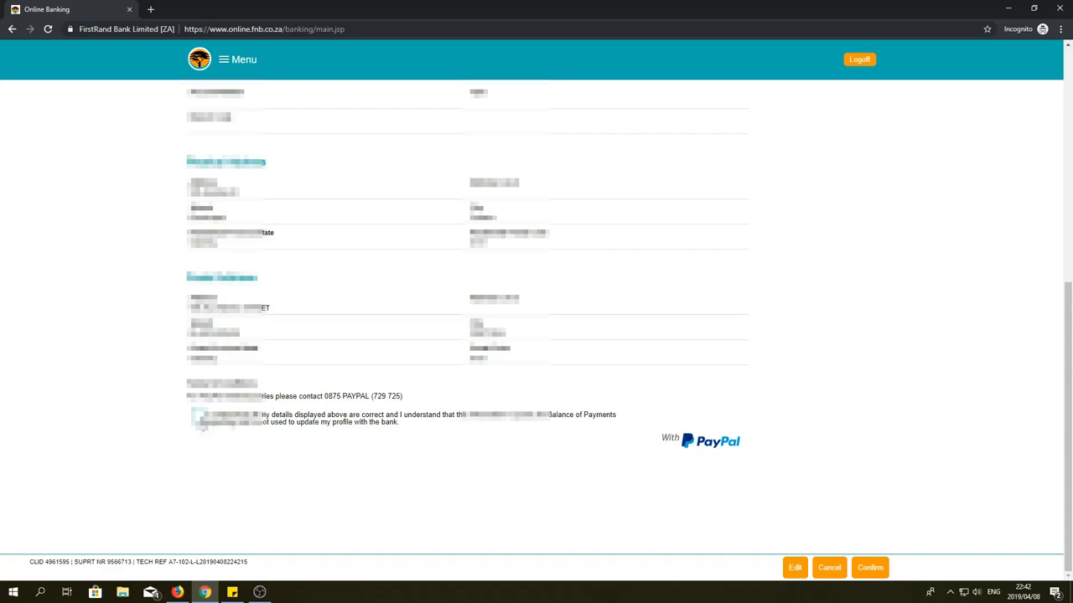
scroll(321, 218, up, 5)
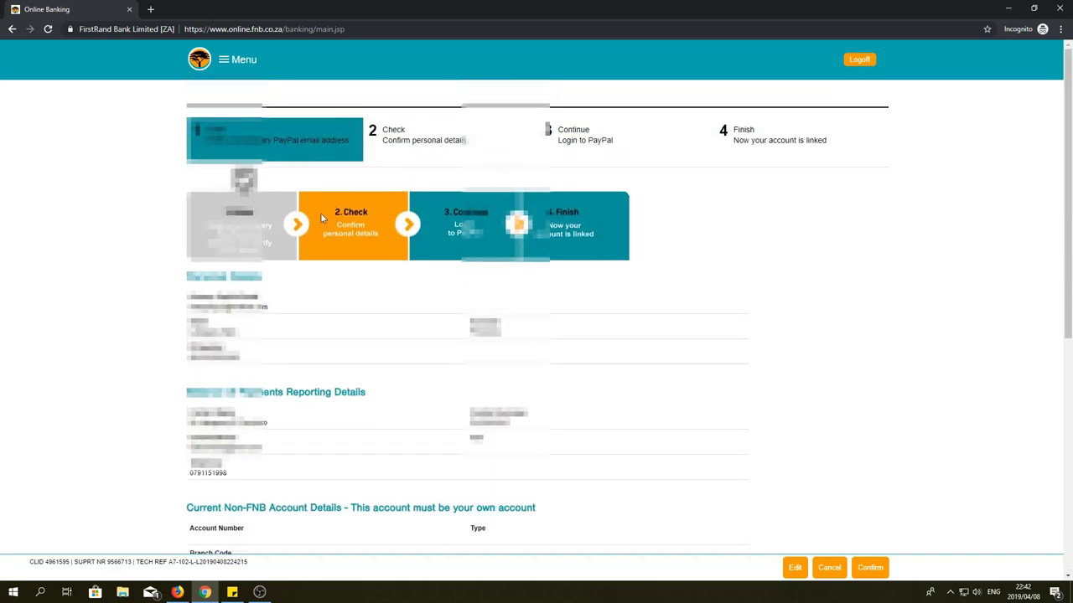
scroll(356, 222, down, 3)
scroll(266, 436, down, 2)
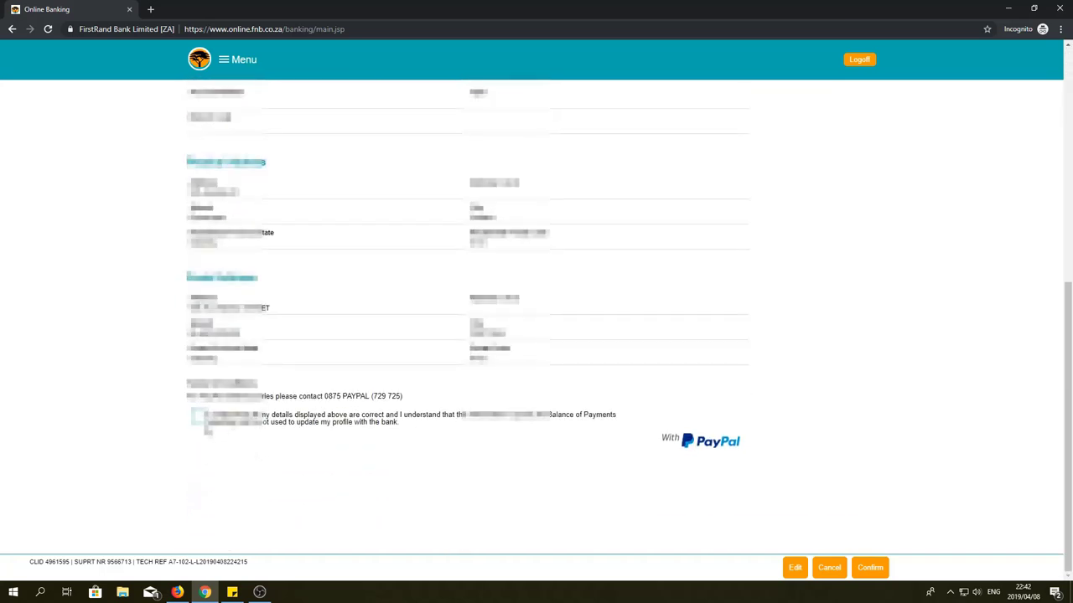
click(877, 567)
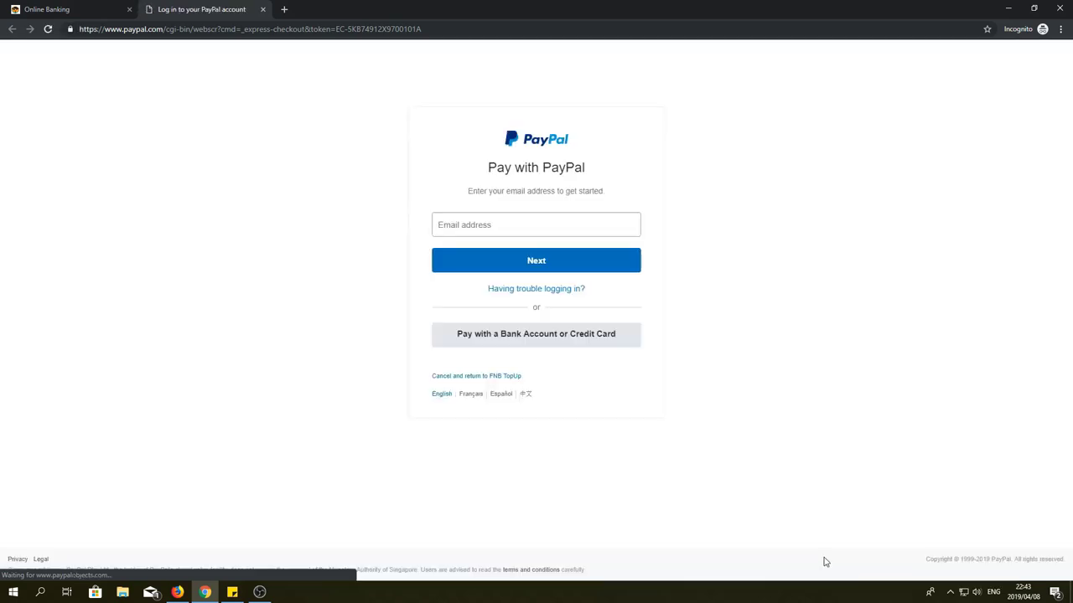
- Log in to PayPal with the account e-mail and password, then approve using PayPal Balance
click(560, 224)
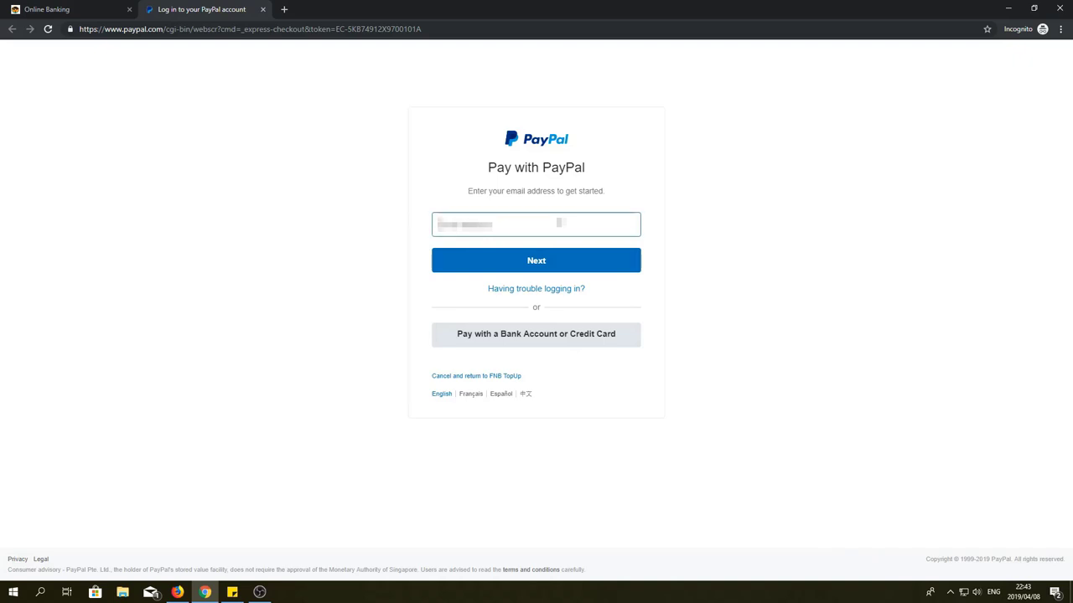
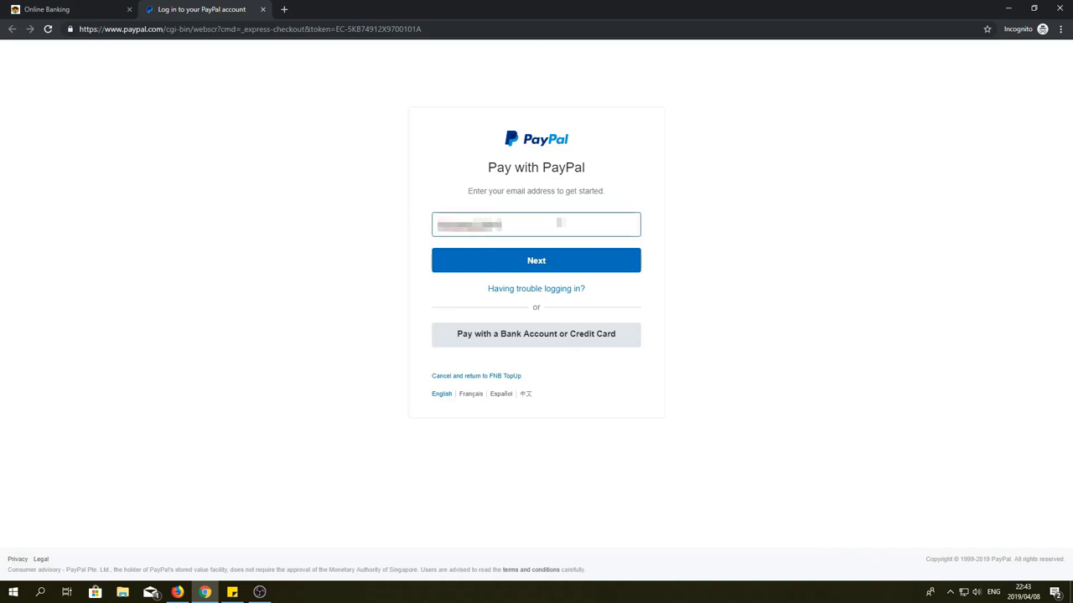
click(568, 268)
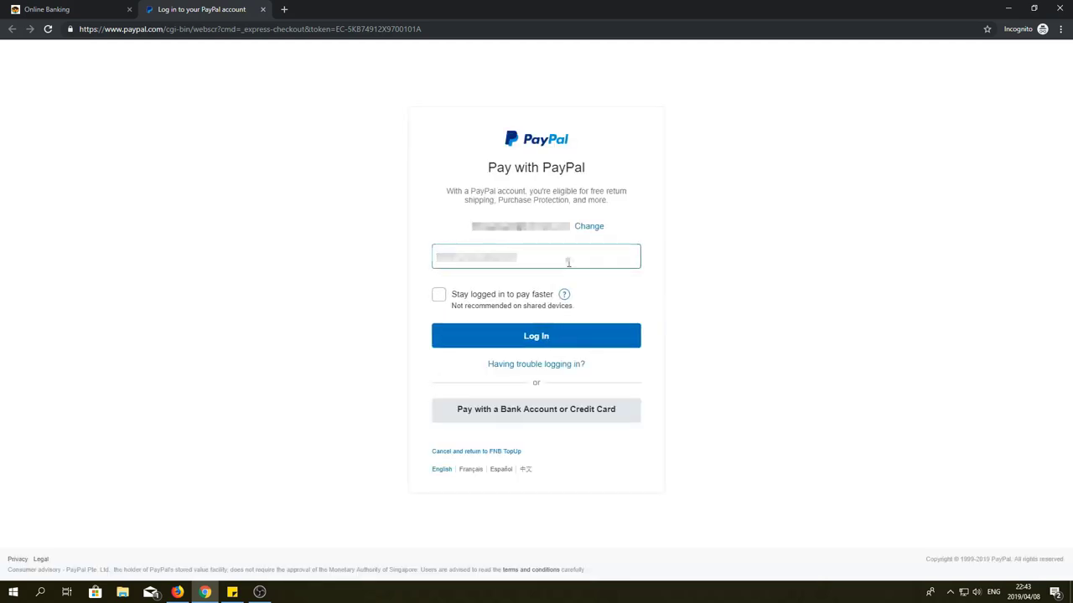
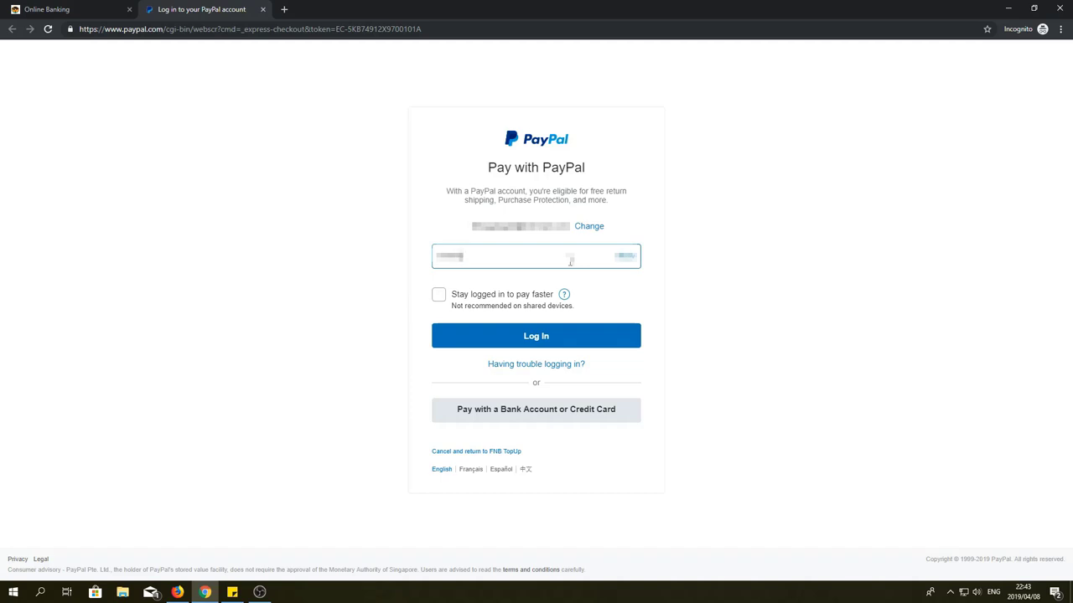
click(499, 336)
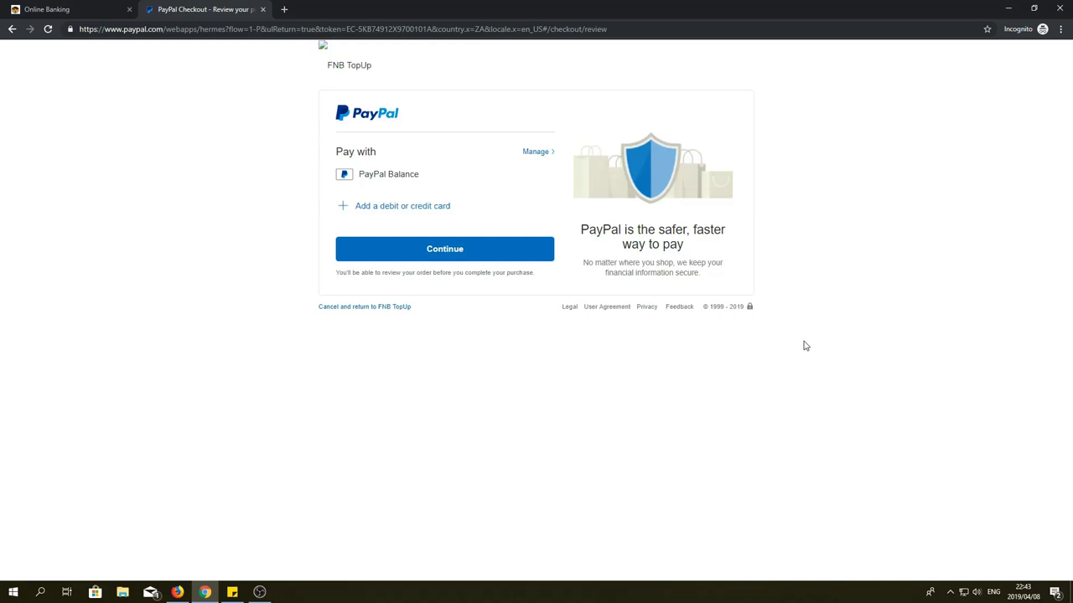
click(493, 256)
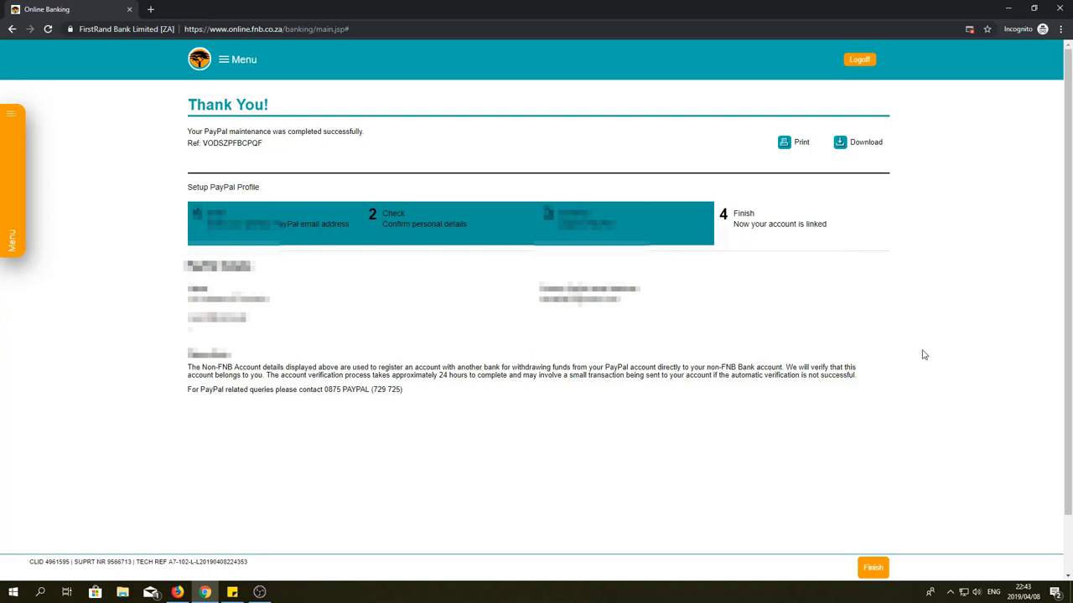
- Review the reference number on the Thank You page and finish the maintenance
scroll(926, 362, down, 1)
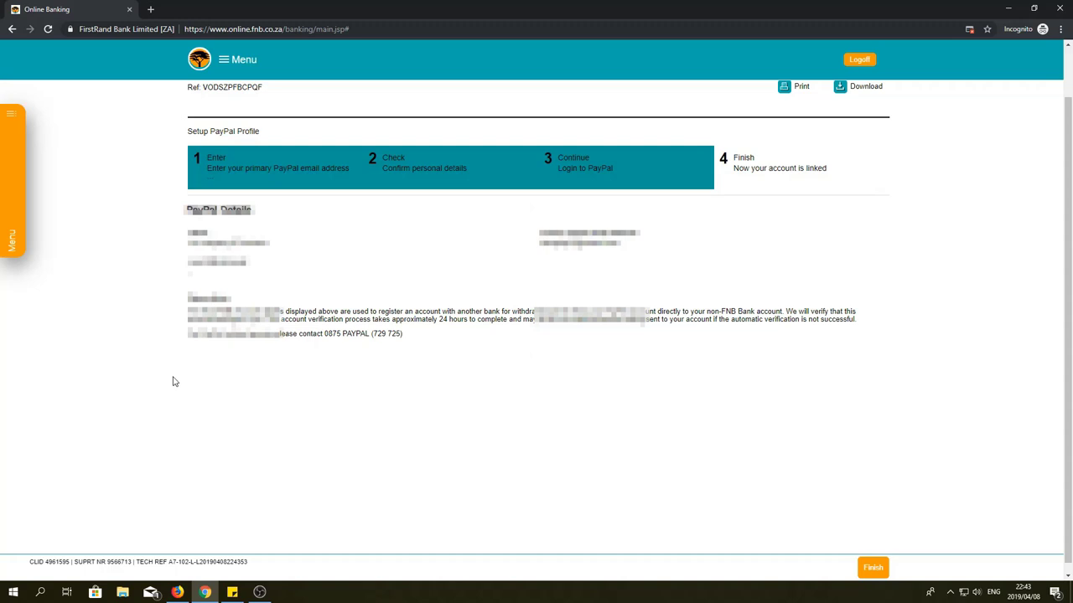
click(880, 575)
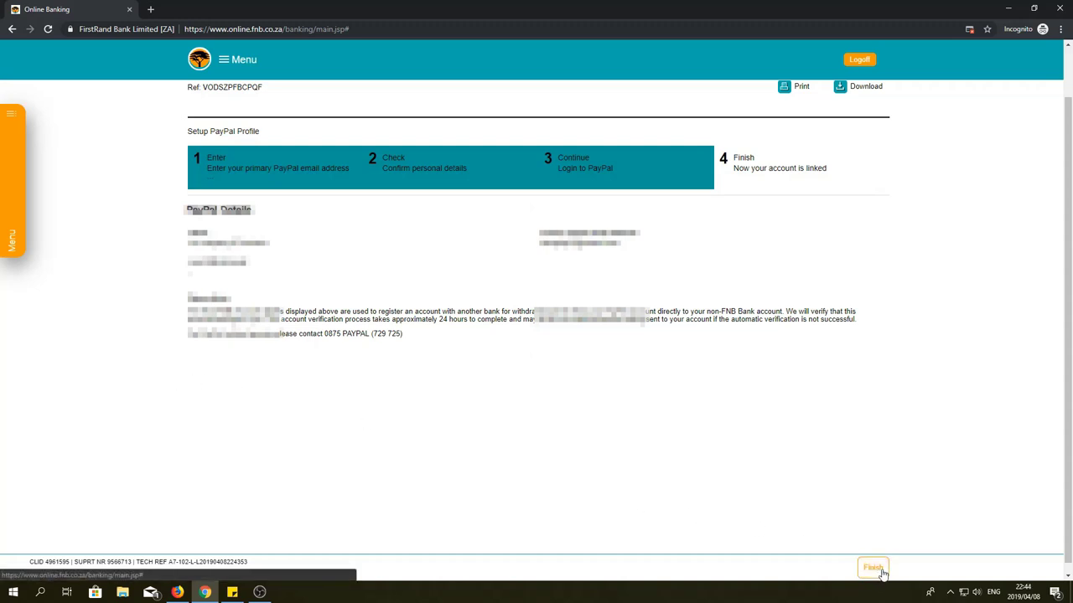